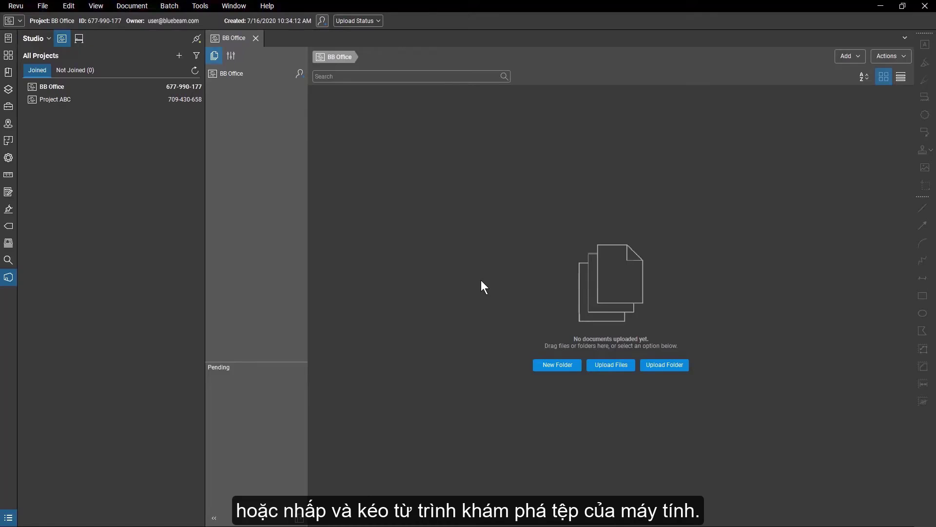
Drag everything in BB Office Documents (Site Images, seven PDFs, Bid Template.xlsx) into the project.
key(alt+Tab)
key(ctrl+a)
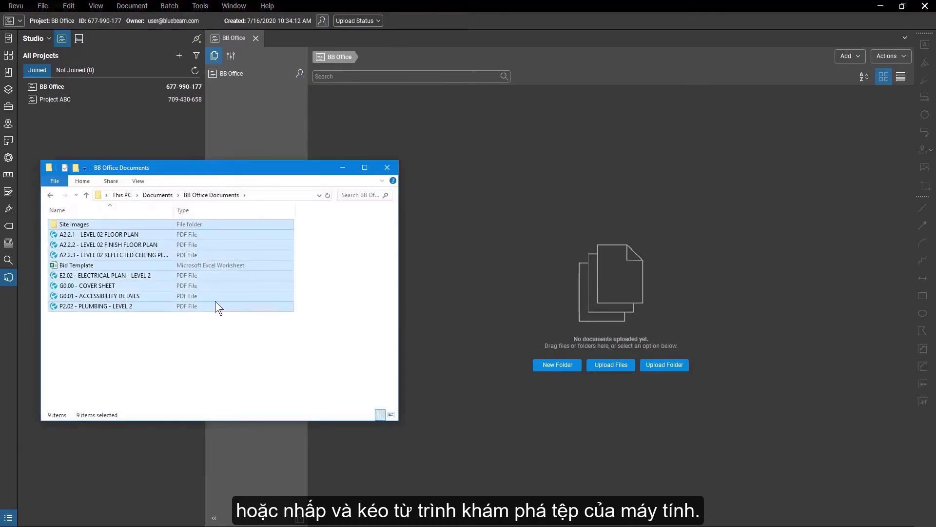
drag(215, 300, 530, 259)
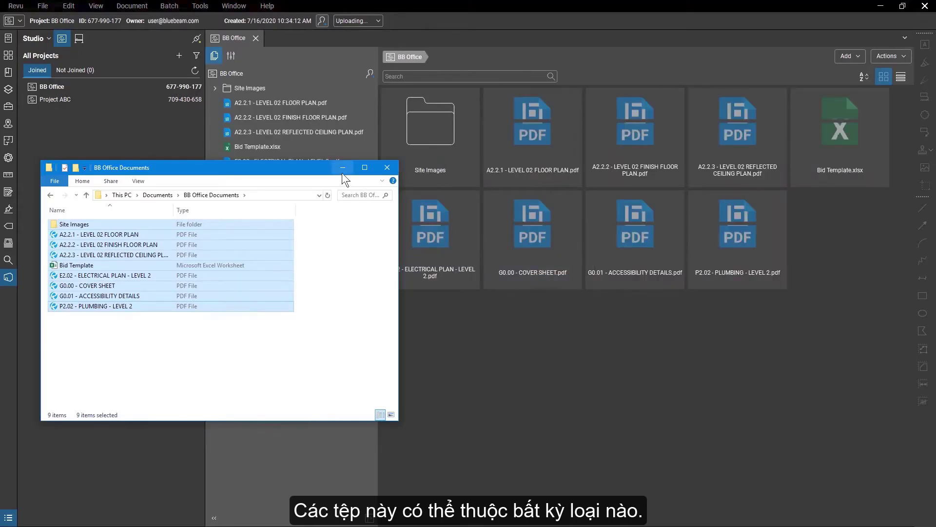
click(342, 171)
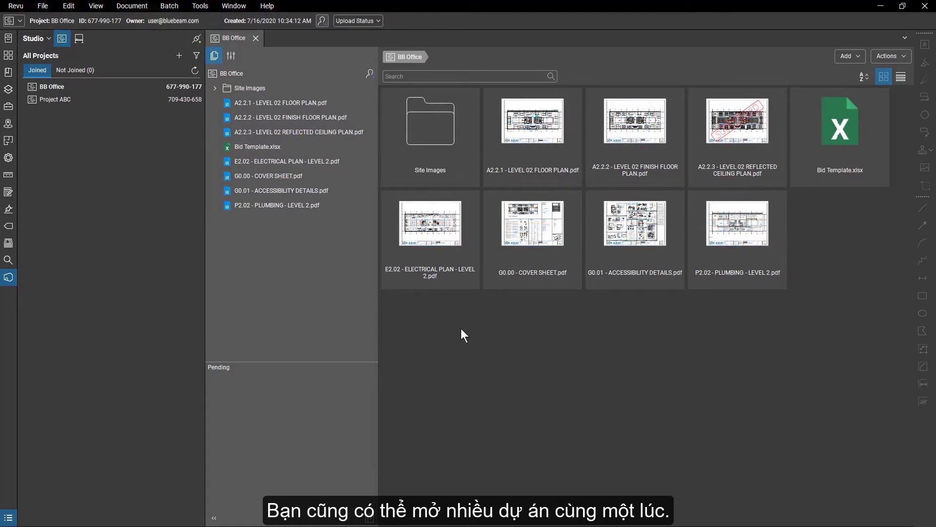
double_click(71, 102)
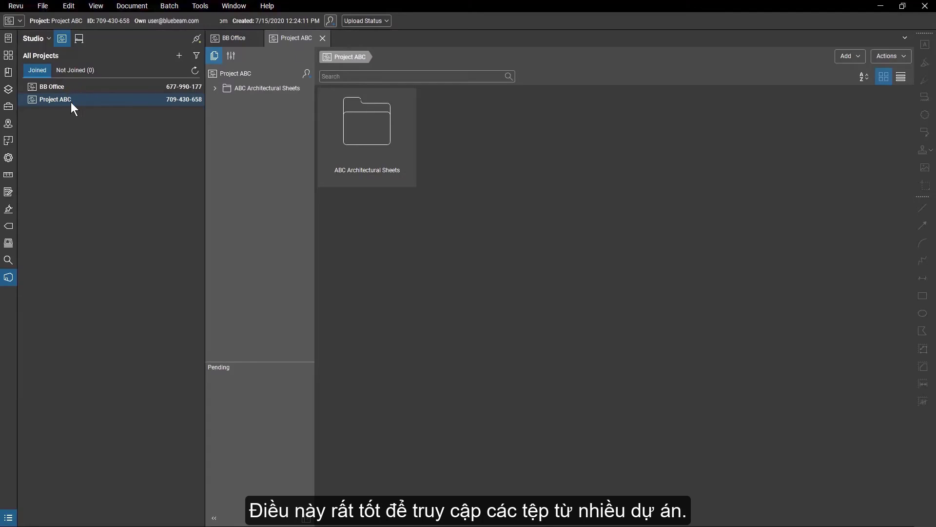
click(230, 38)
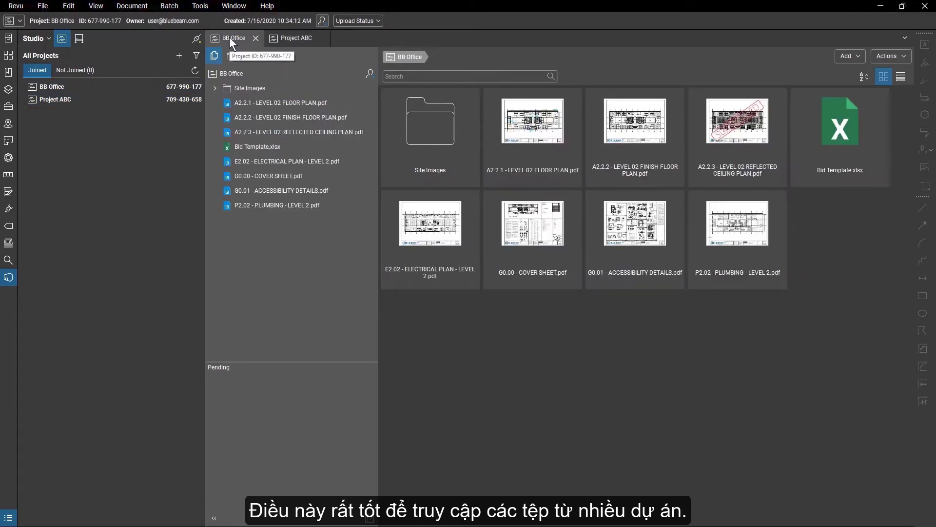
click(289, 42)
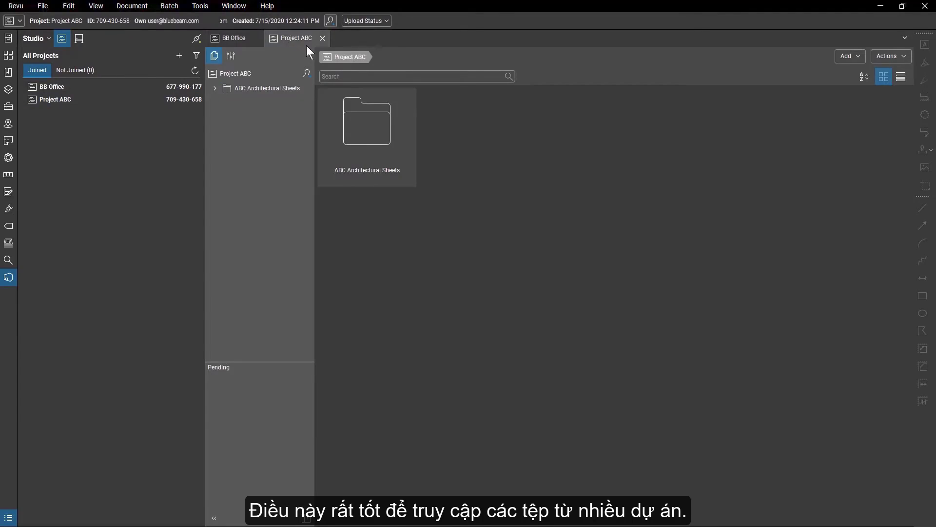
click(322, 39)
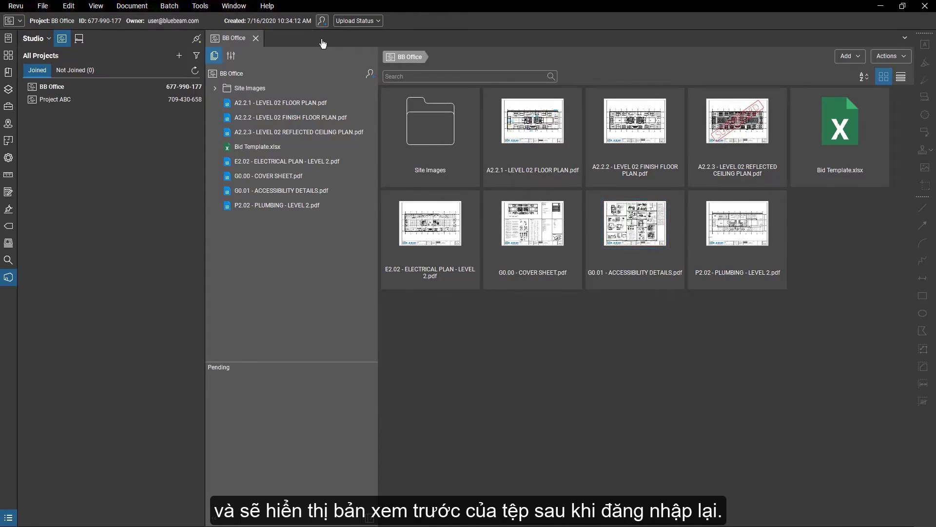
Collapse the Studio Projects list, try the Details view, then return to the Thumbnails grid.
click(9, 279)
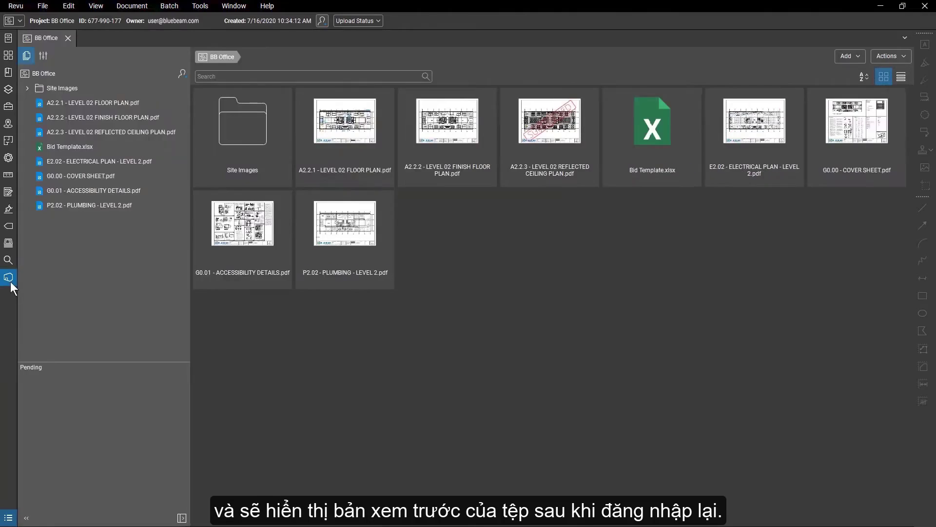
click(902, 77)
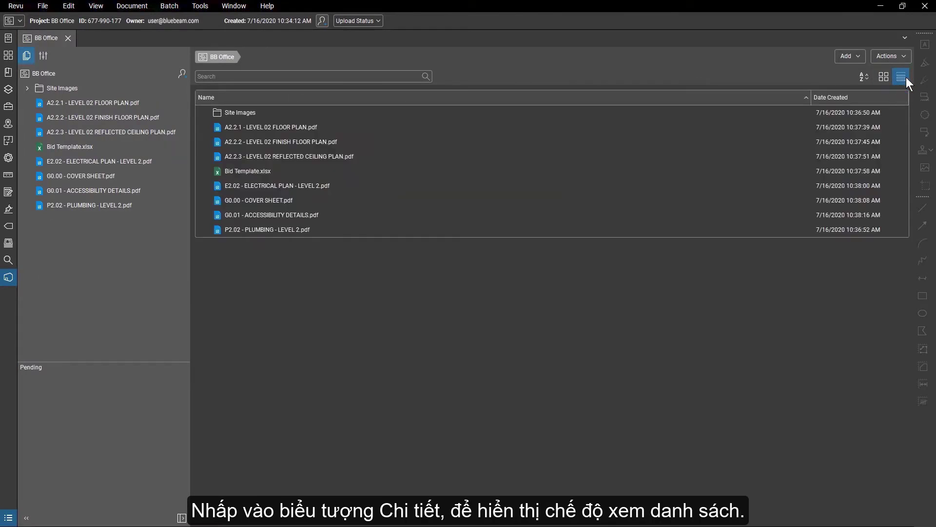
click(890, 78)
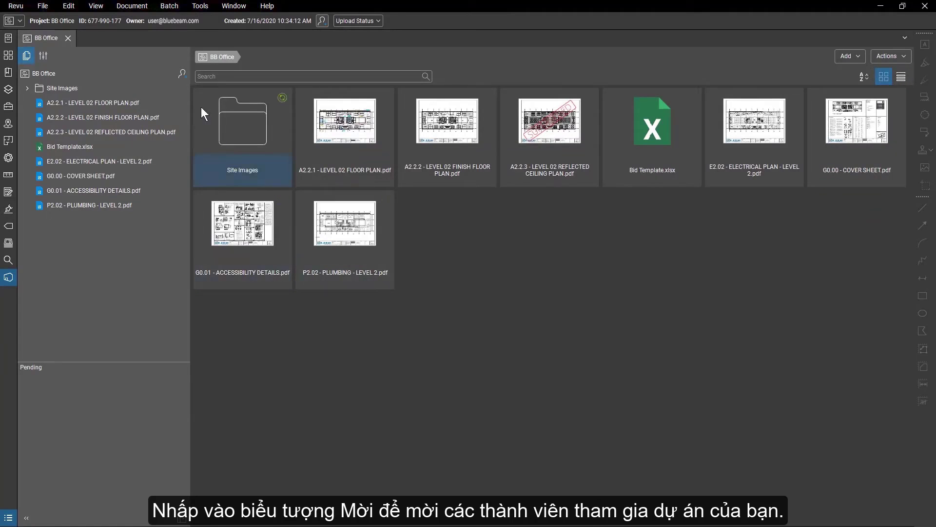
Paste and validate the two participants' e-mail addresses in the BB Office invite dialog.
click(181, 75)
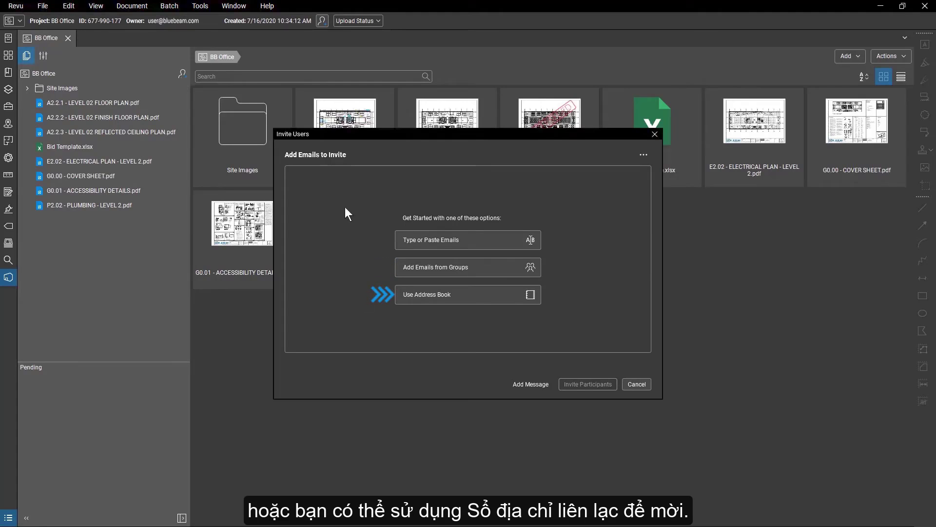
click(507, 233)
key(ctrl+v)
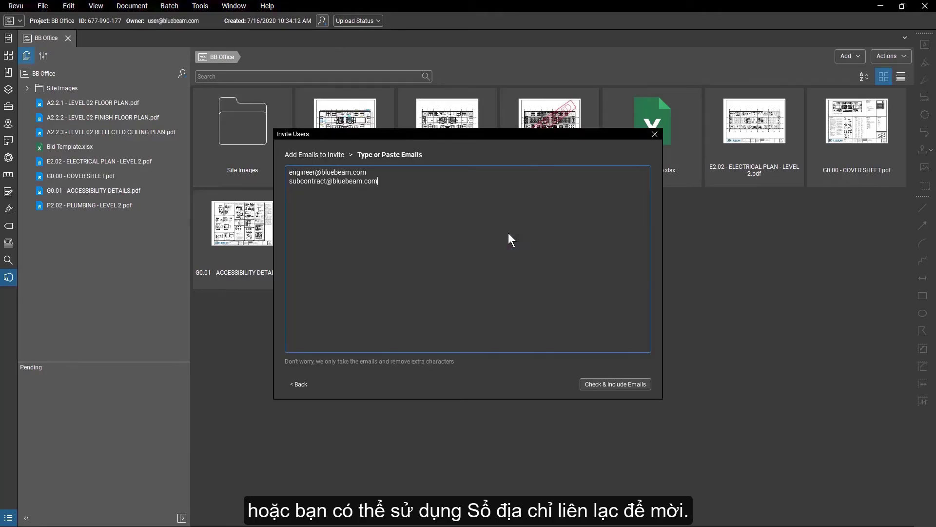
click(618, 385)
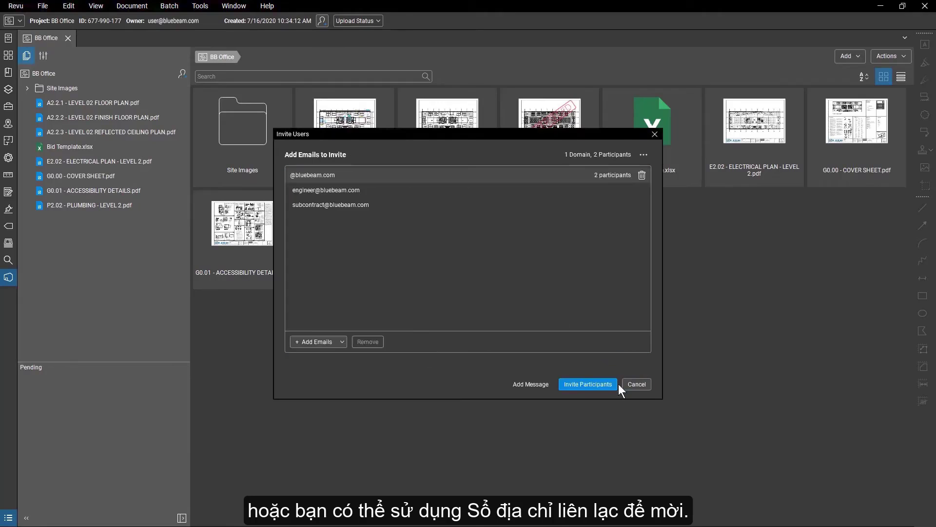
Add the message 'Please join by 9/2' and send the invitations to both participants.
click(544, 388)
text(Please join by 9/2)
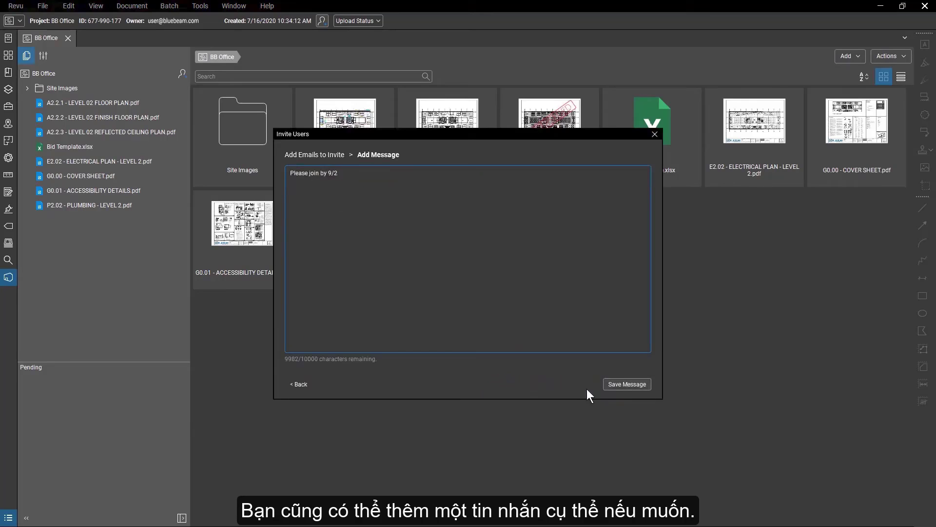
click(610, 385)
click(611, 387)
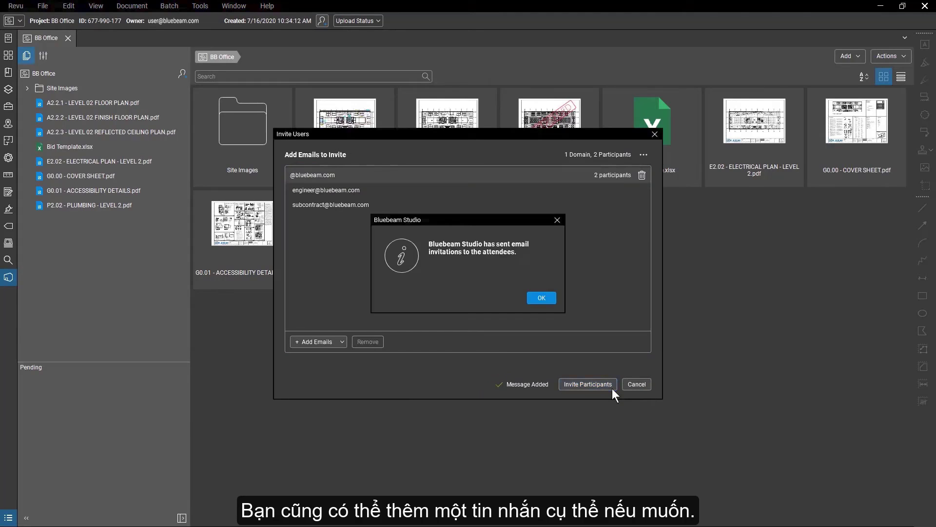
click(540, 298)
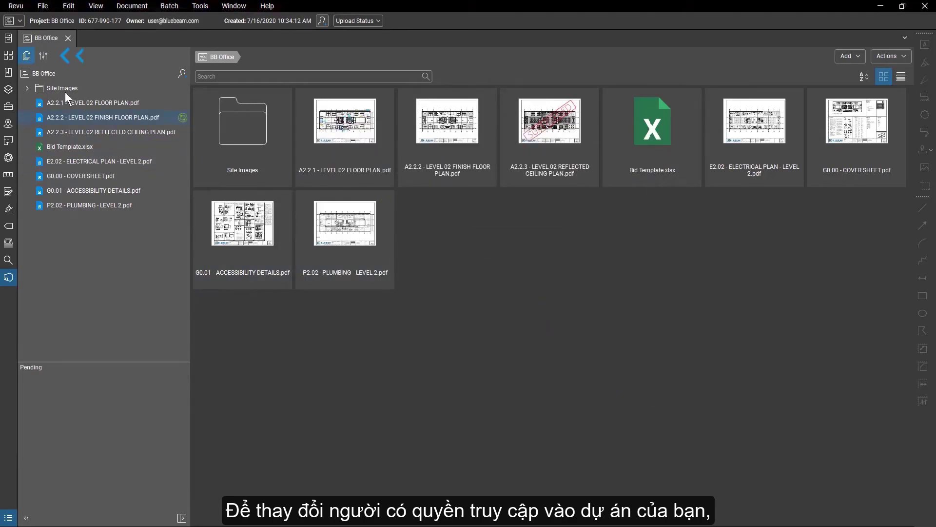
Send the first invited user a join reminder from the project's User Access settings.
click(43, 57)
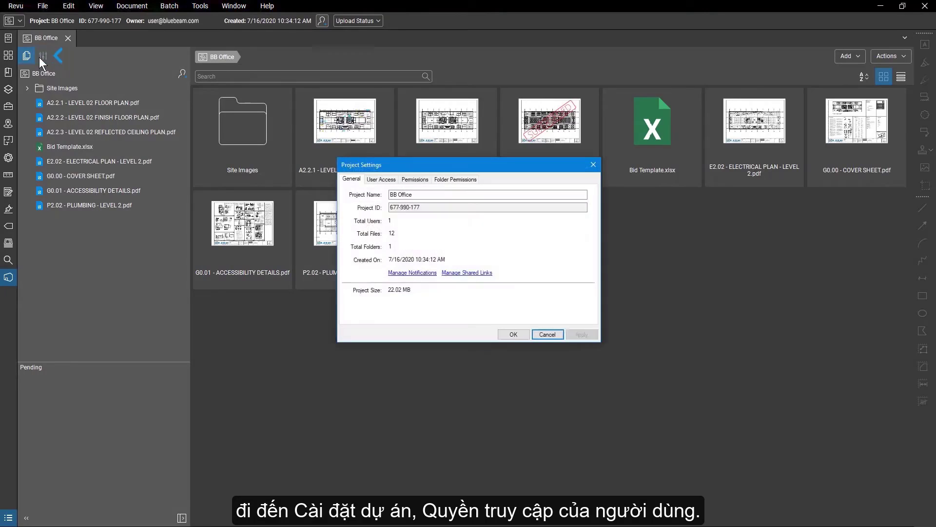
click(377, 180)
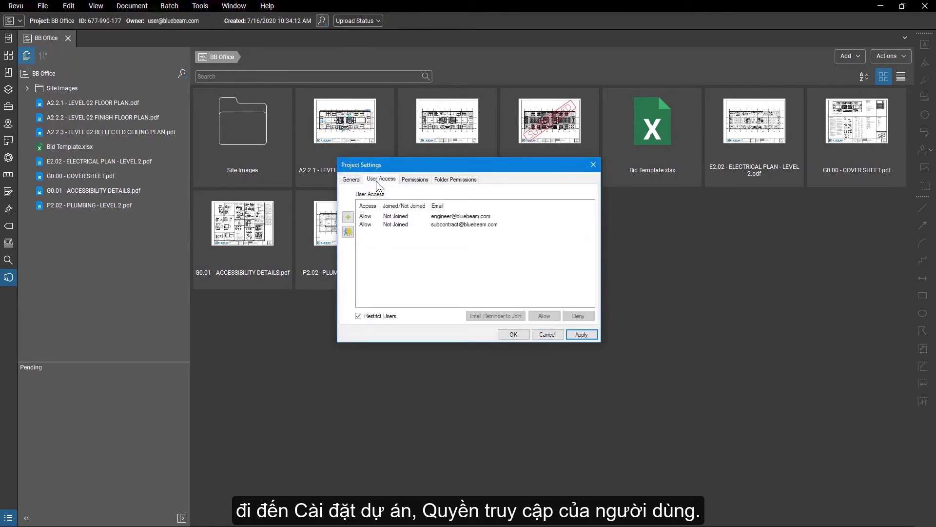
click(411, 218)
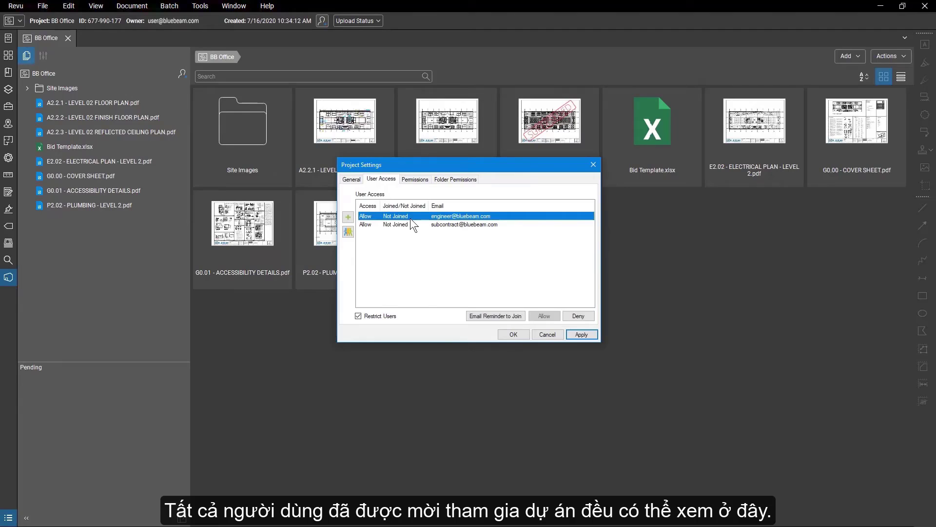
click(471, 316)
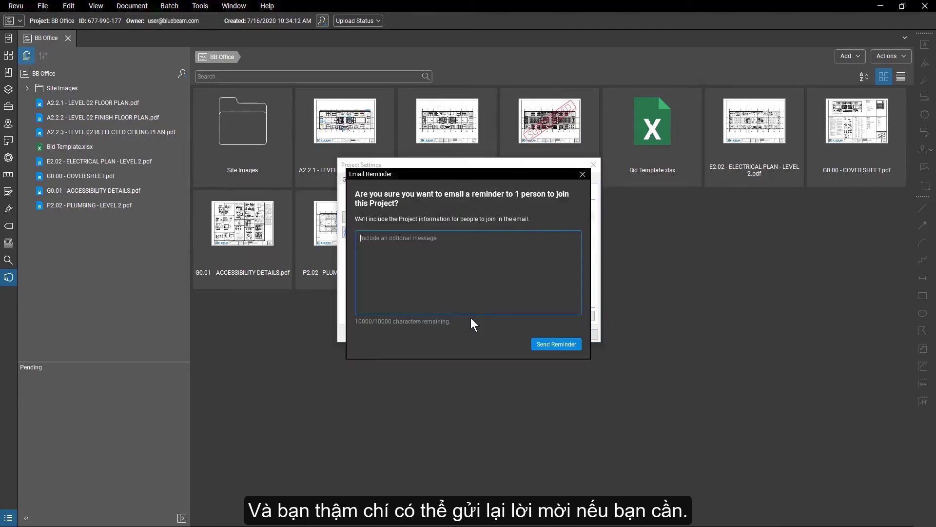
click(536, 344)
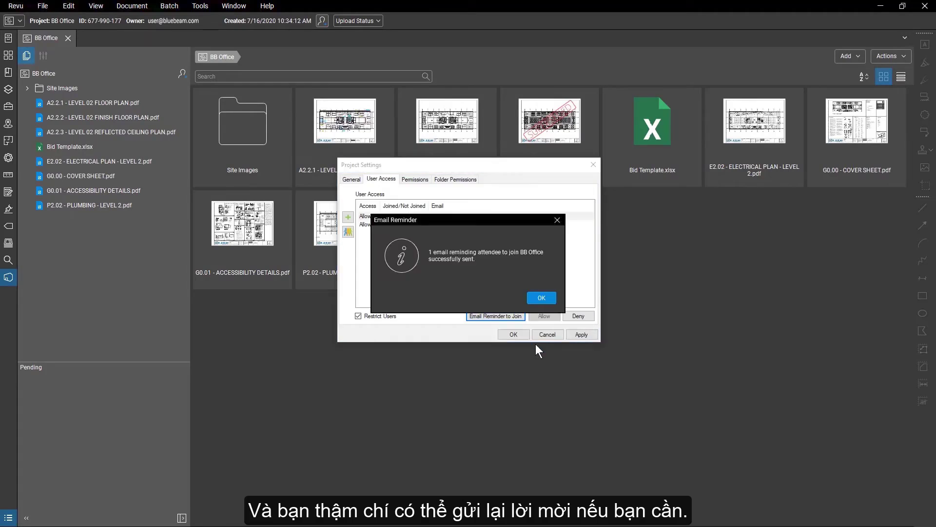
click(543, 301)
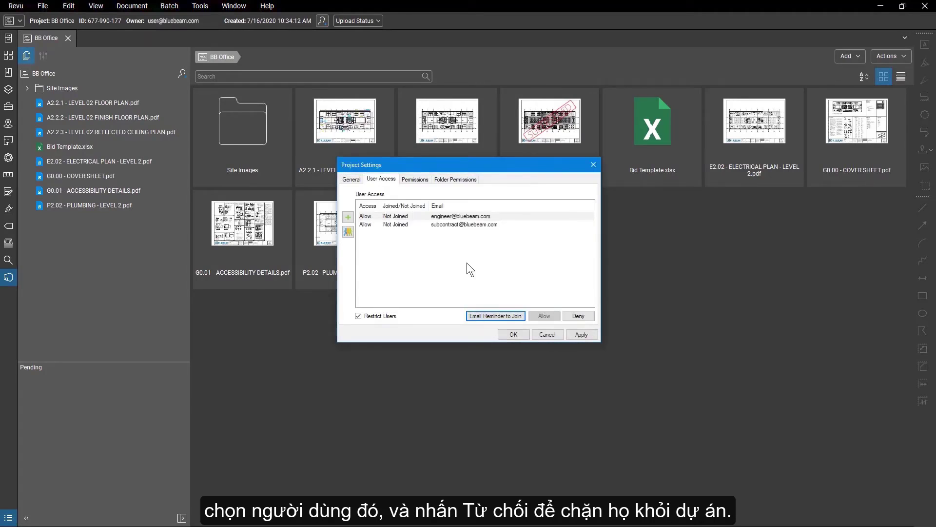
Set the subcontractor user's access to Deny, then restore it to Allow.
click(415, 225)
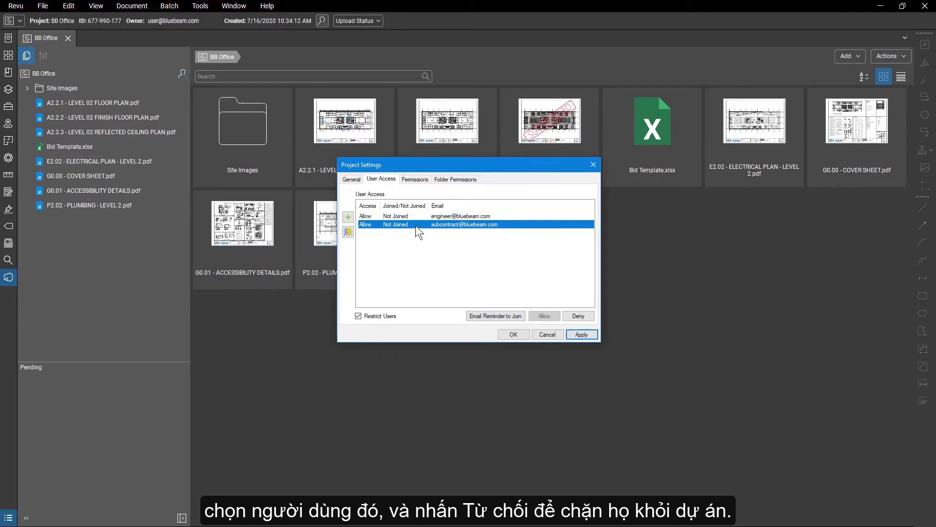
click(593, 316)
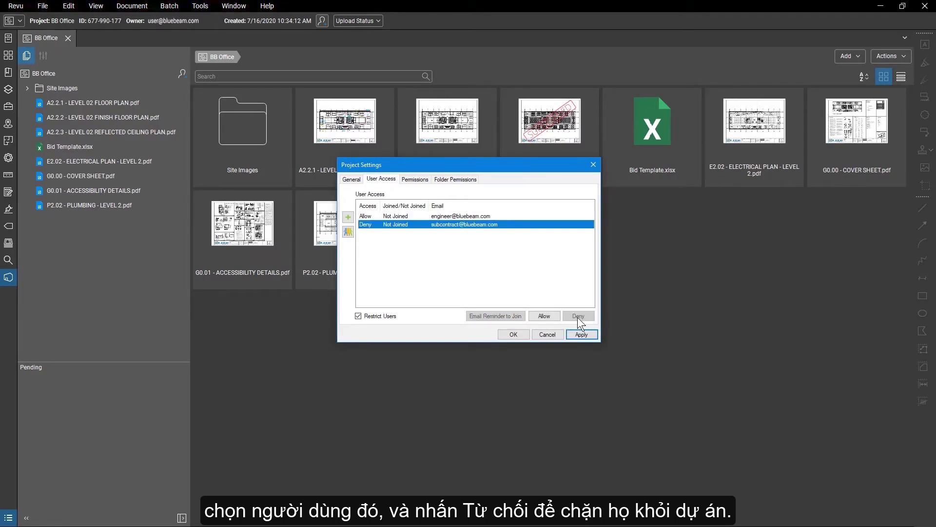
click(558, 317)
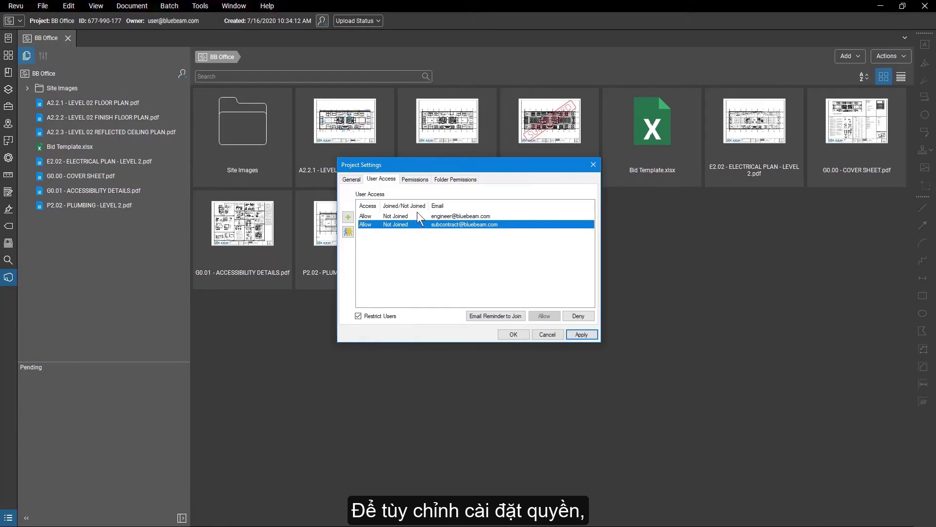
Create an Owners user group and add the architect's e-mail address as its member.
click(413, 182)
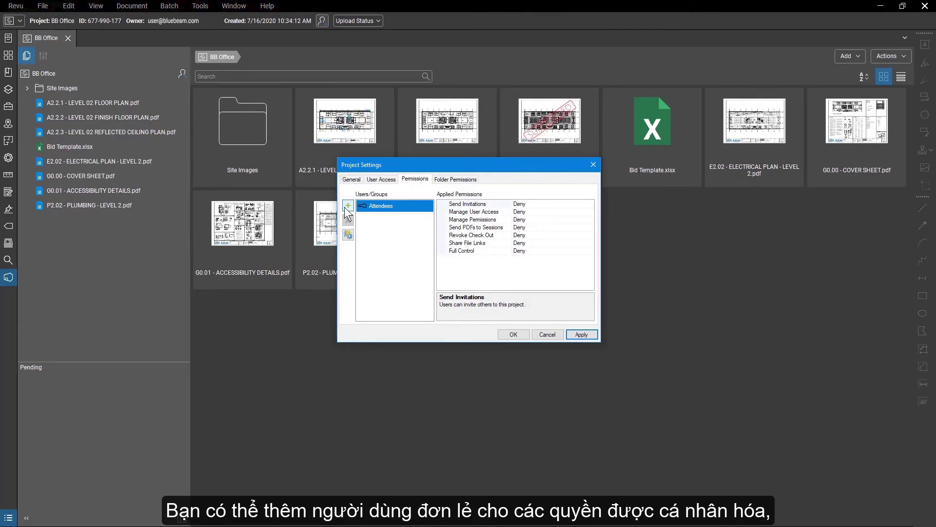
click(349, 235)
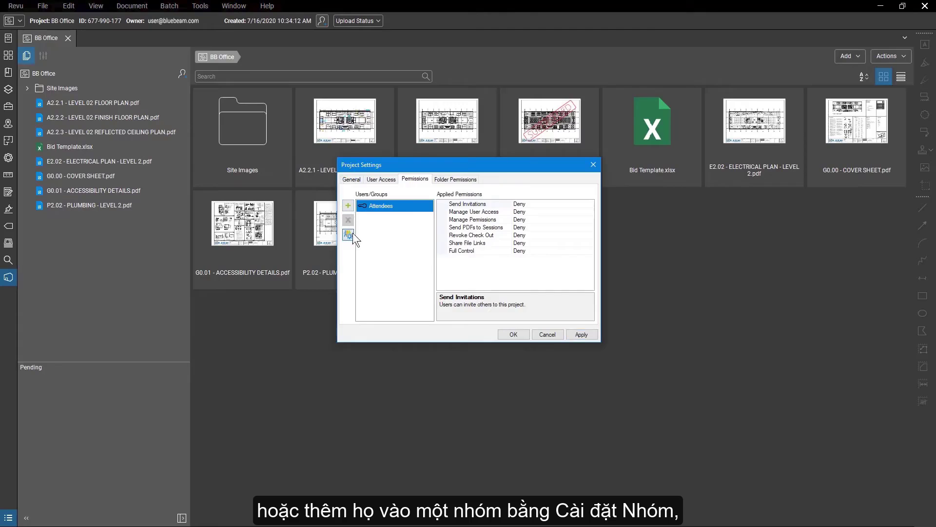
click(368, 214)
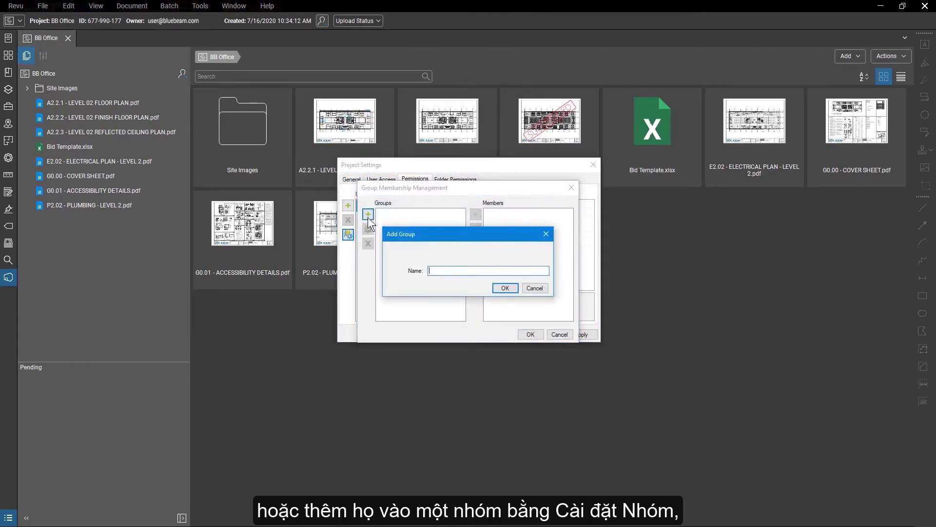
text(Owners)
click(497, 288)
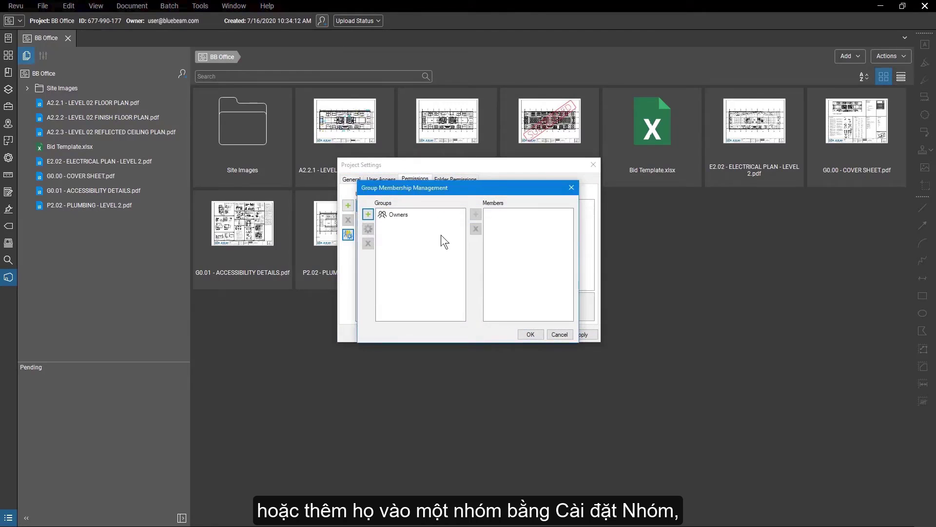
click(429, 216)
click(475, 215)
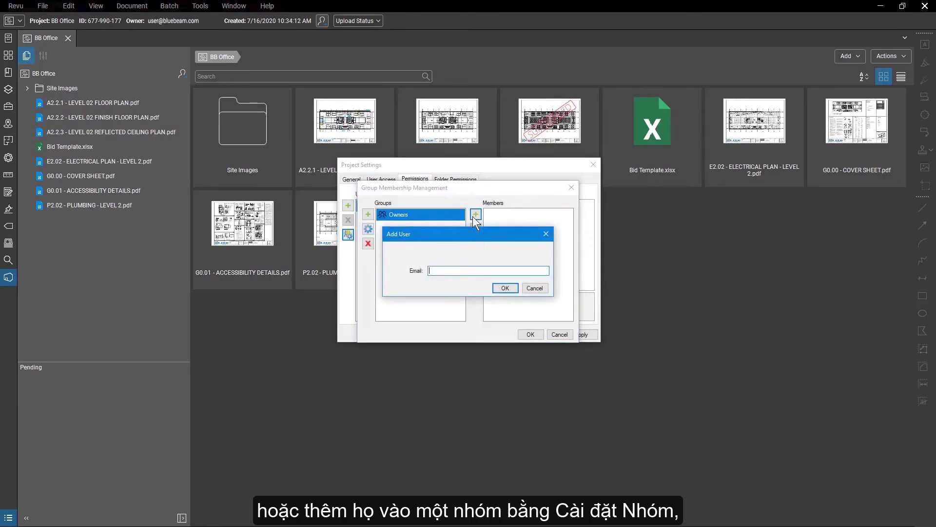
click(509, 288)
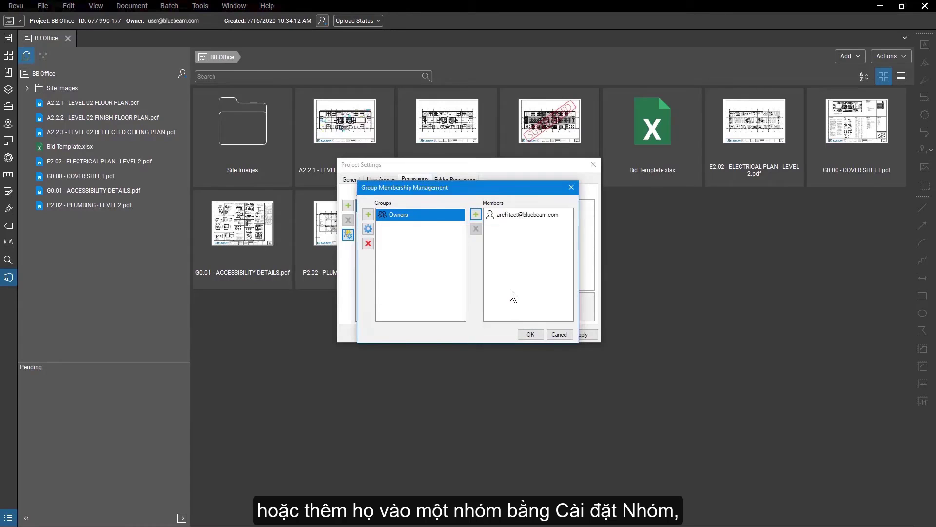
click(530, 333)
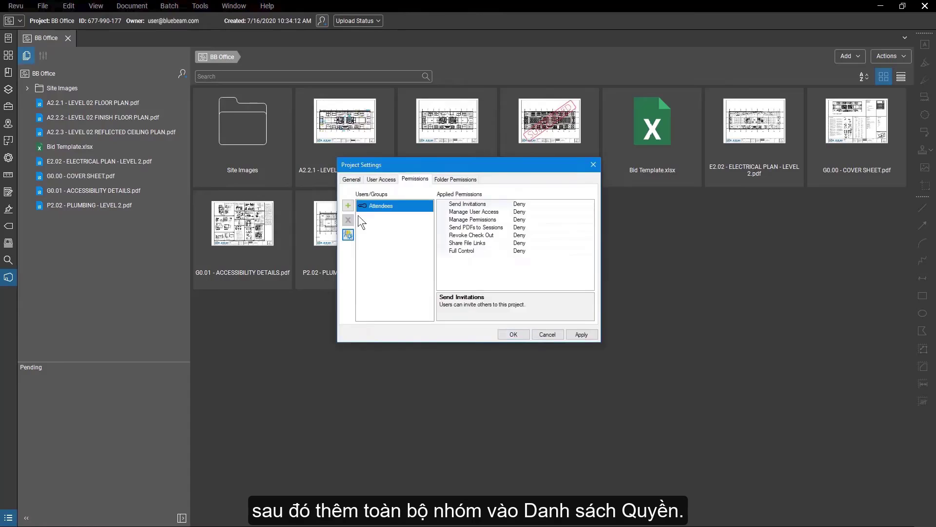
Add the Owners group to project permissions with Full Control set to Allow, and apply.
click(347, 235)
click(433, 212)
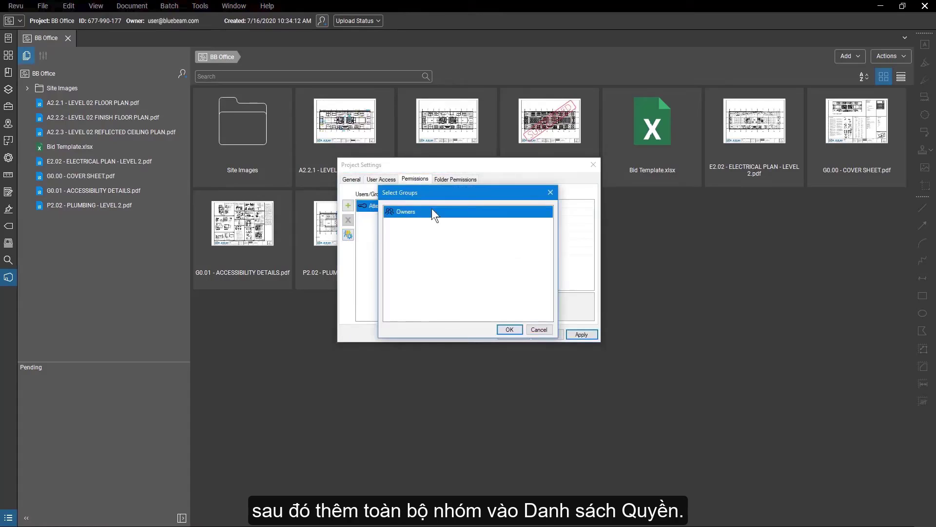
click(505, 329)
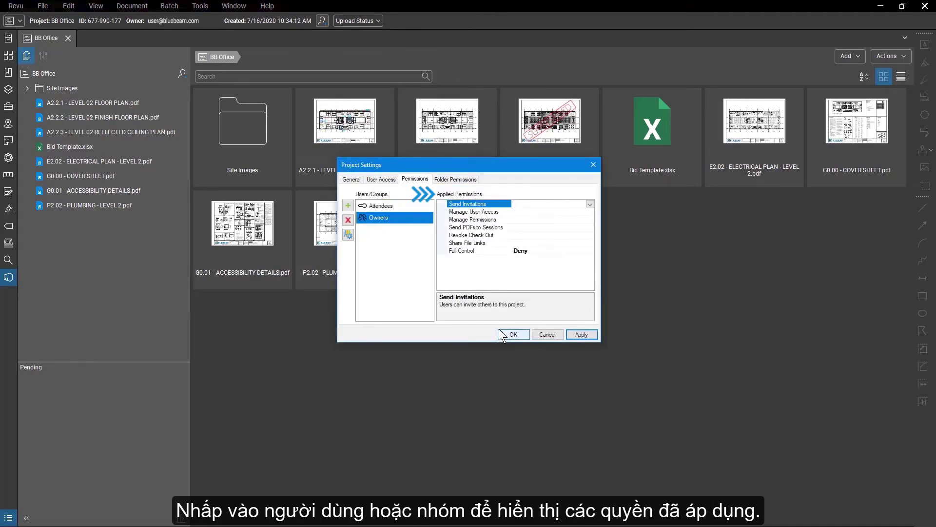
click(589, 250)
click(589, 251)
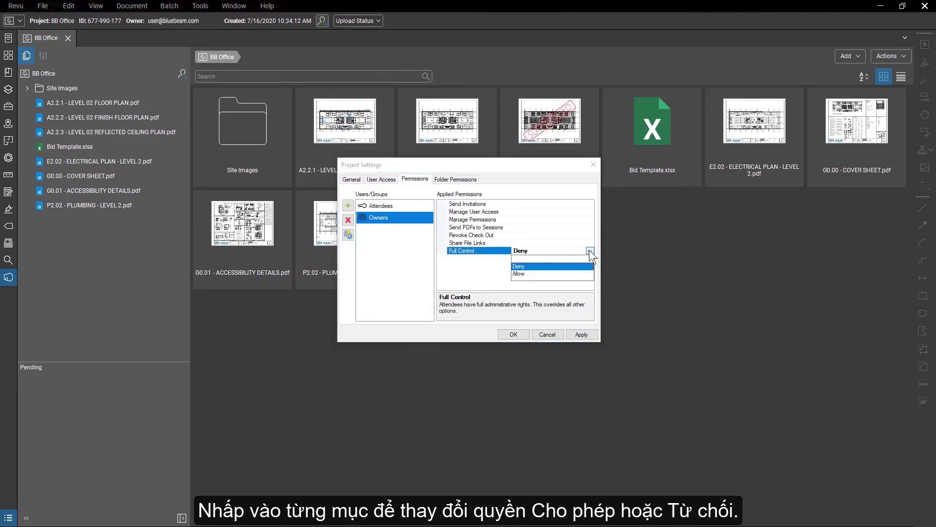
click(581, 272)
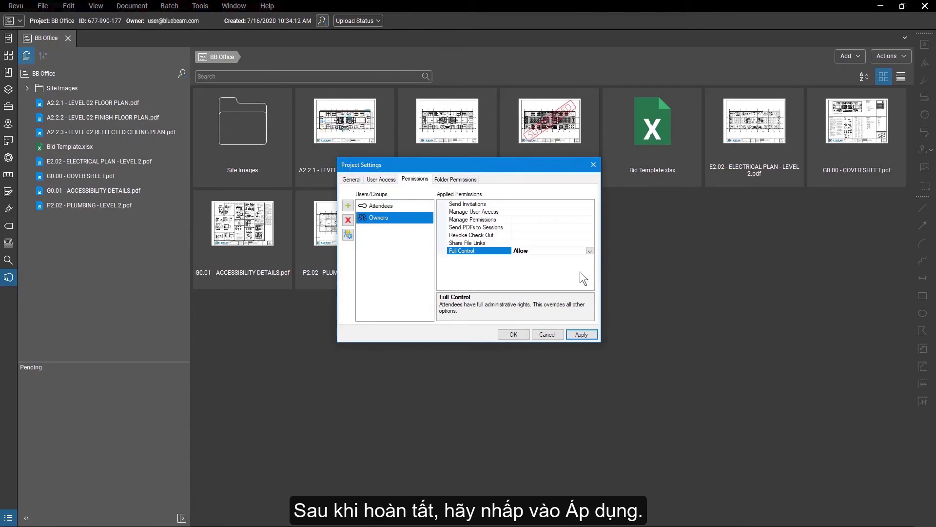
click(592, 331)
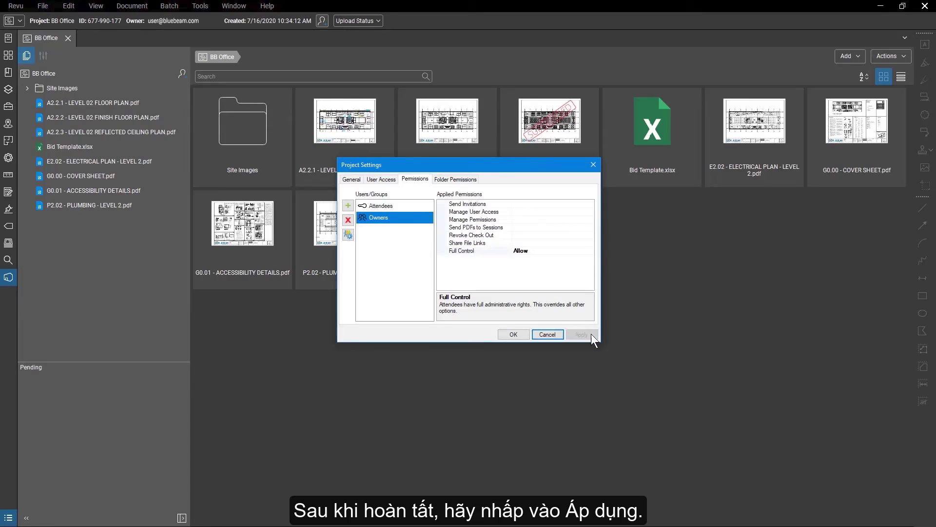
Keep the Project Root folder permission for Attendees at Read and close settings with OK.
click(457, 179)
click(590, 205)
click(590, 204)
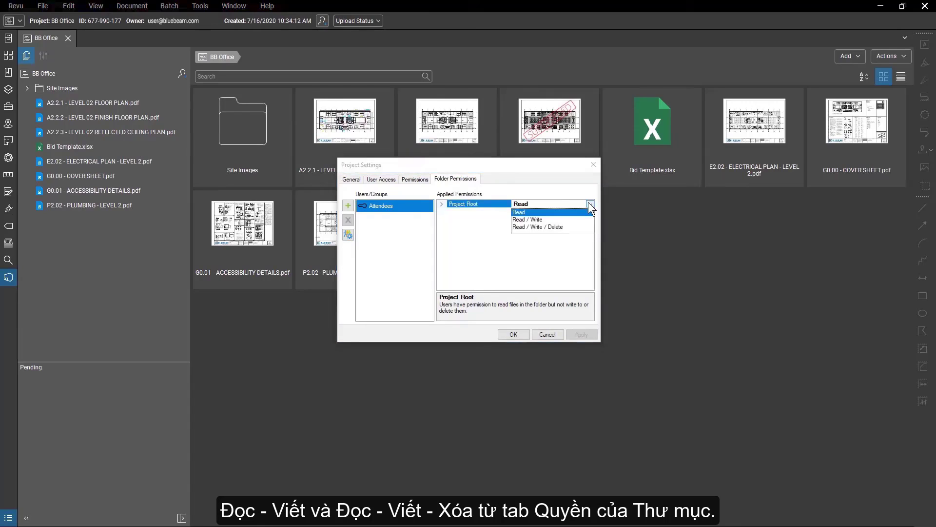
click(590, 205)
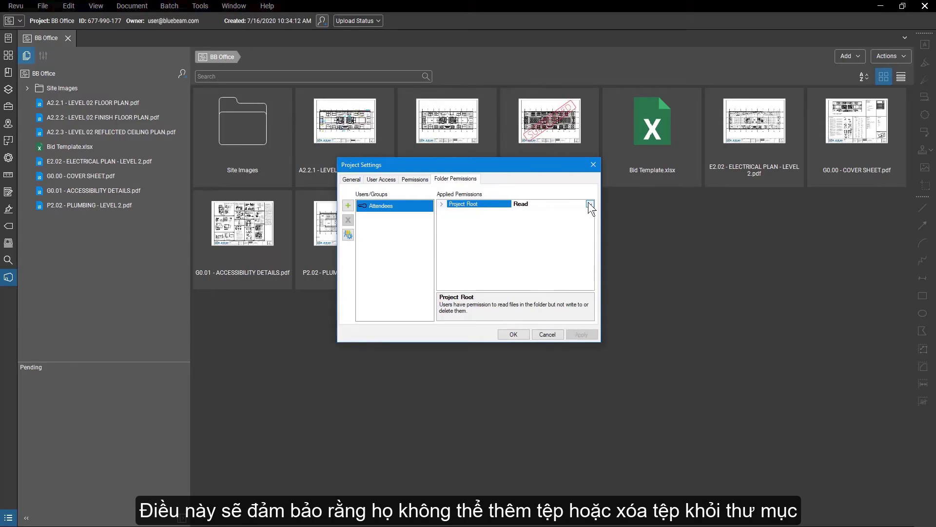
click(514, 334)
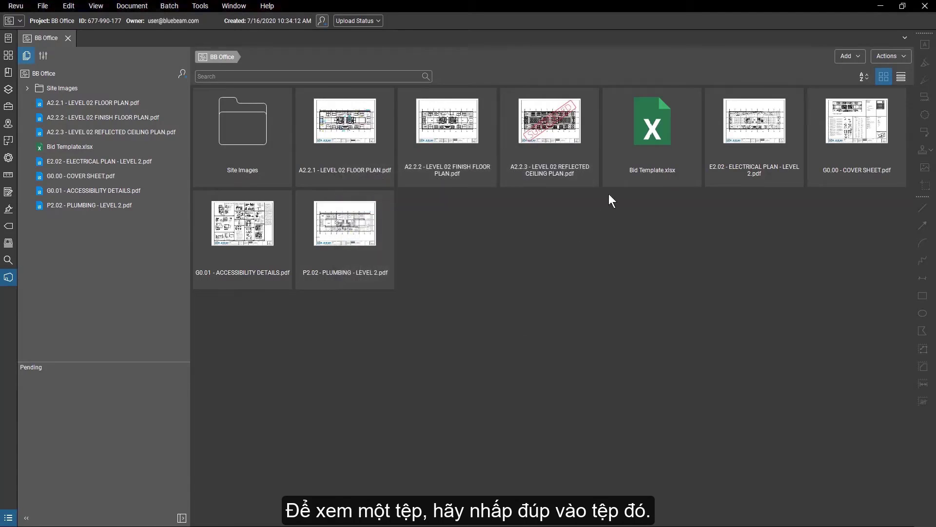
double_click(648, 124)
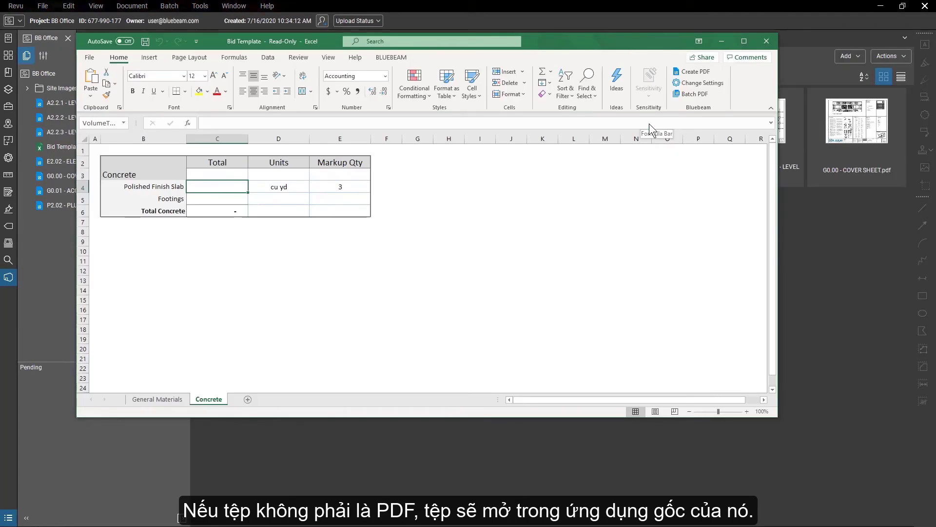
click(767, 40)
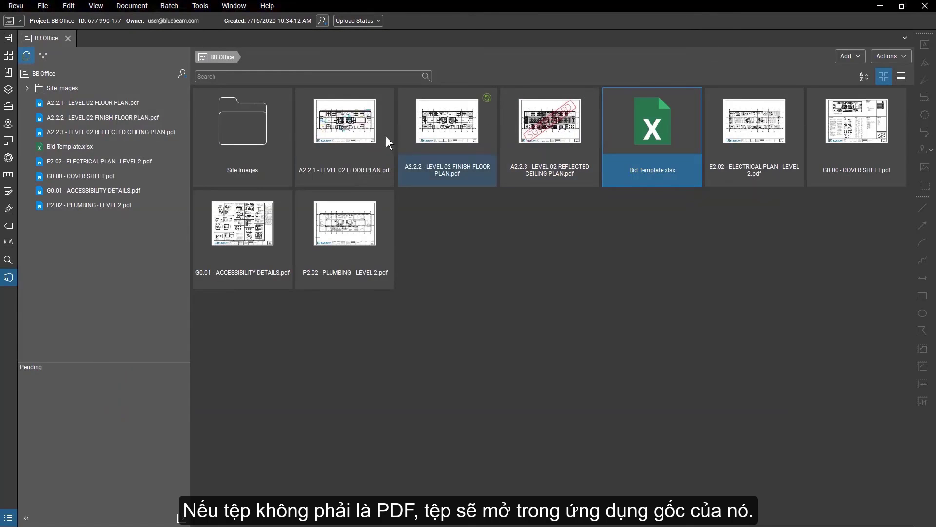
Open A2.2.1 - LEVEL 02 FLOOR PLAN.pdf without split view and check it out for editing.
double_click(370, 133)
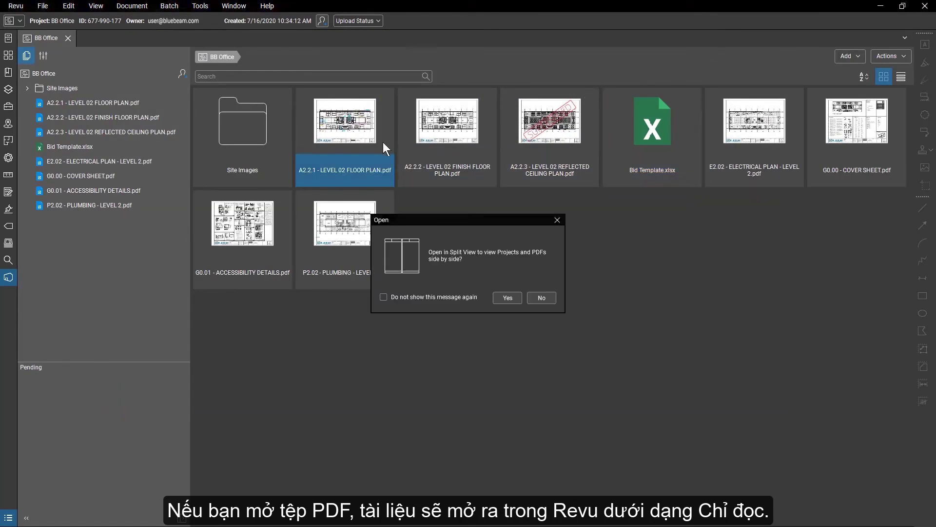
click(534, 297)
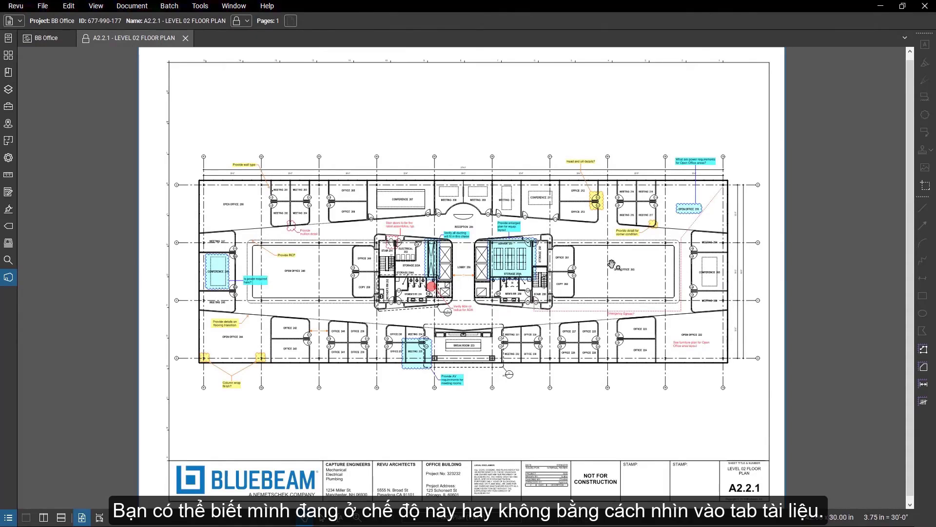
click(85, 46)
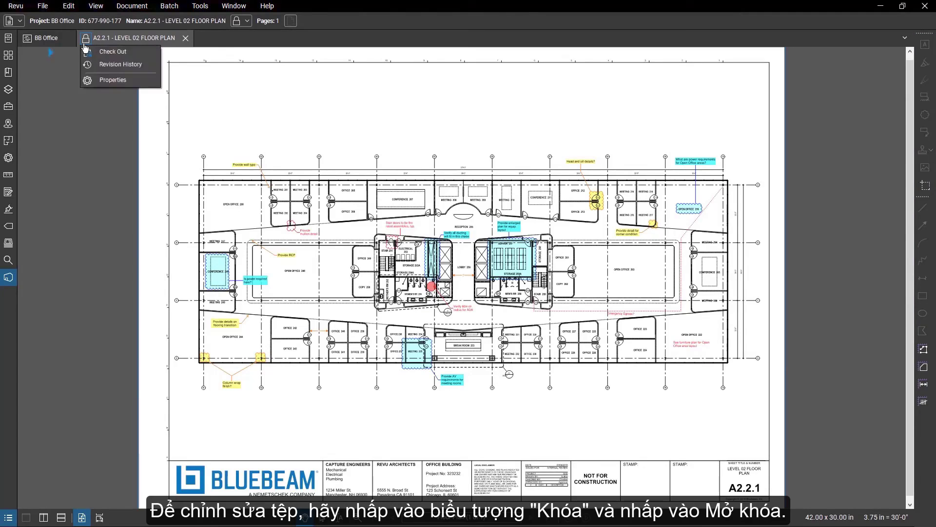
click(136, 50)
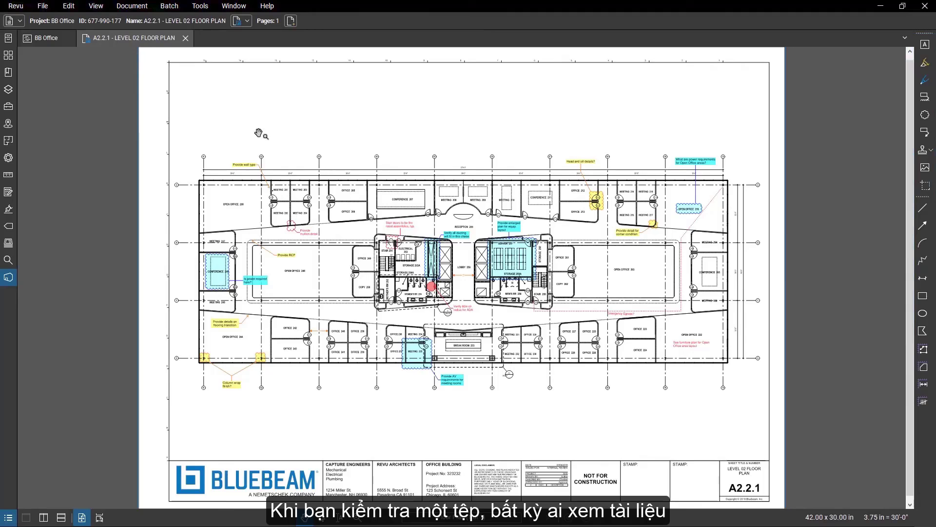
Zoom in and draw a red revision cloud around Office 223 with the Cloud tool.
scroll(630, 337, up, 3)
scroll(630, 337, up, 8)
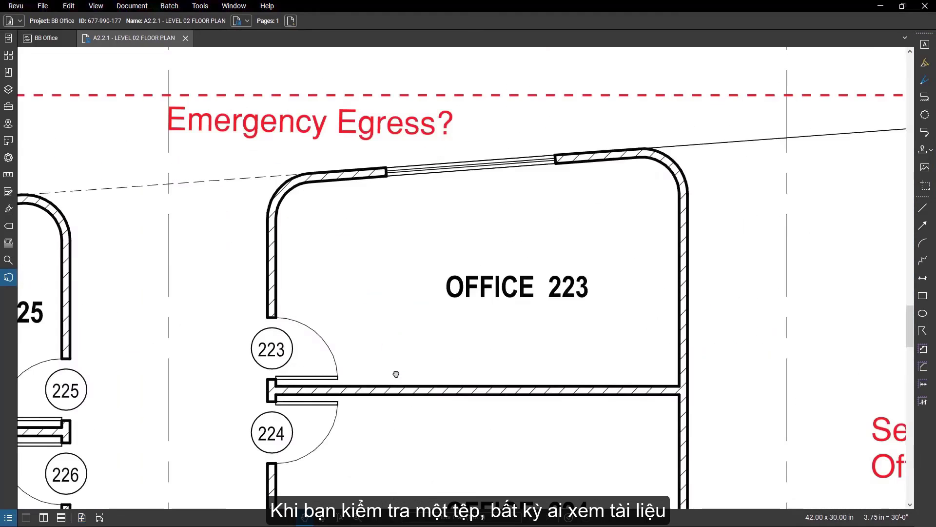
click(924, 115)
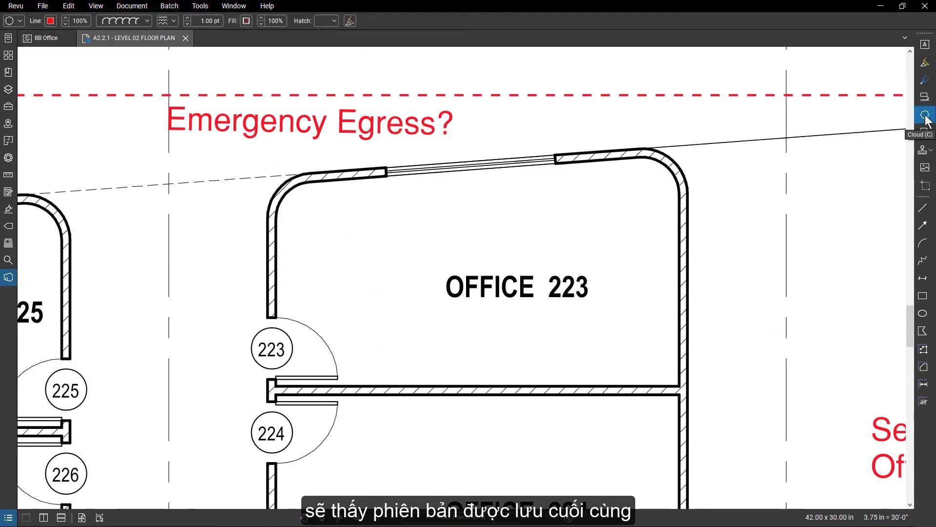
mouse_move(254, 163)
mouse_down()
mouse_move(701, 251)
mouse_move(732, 378)
mouse_move(709, 394)
mouse_up()
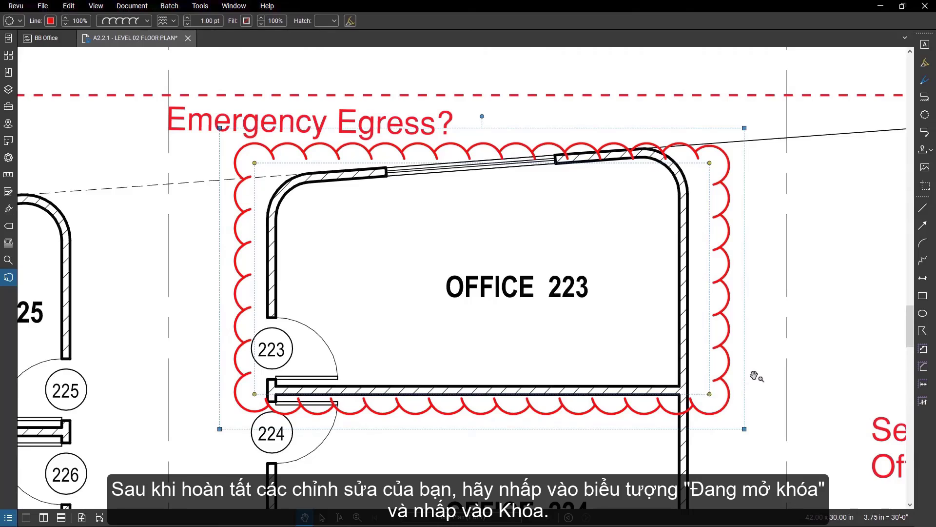
key(Escape)
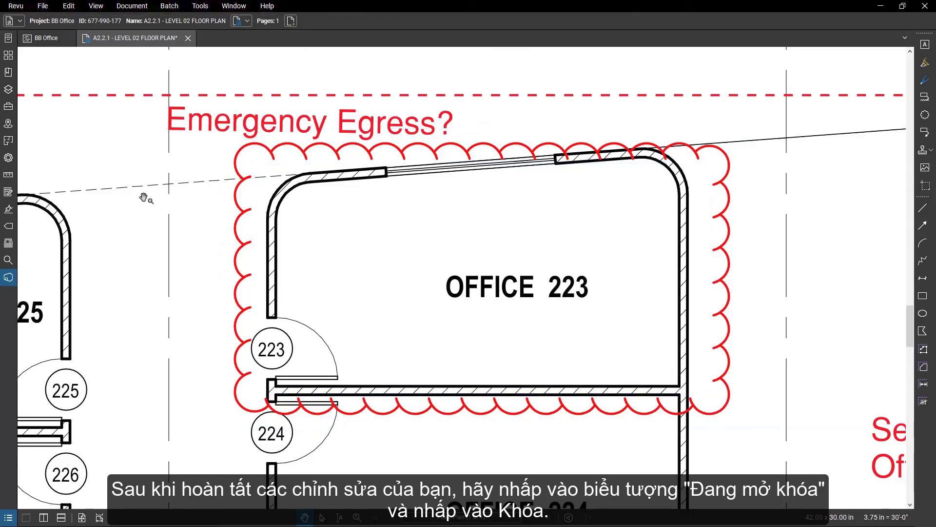
click(86, 38)
Cancel the check-in, then update A2.2.1's server copy with the cloud markup and save.
click(130, 67)
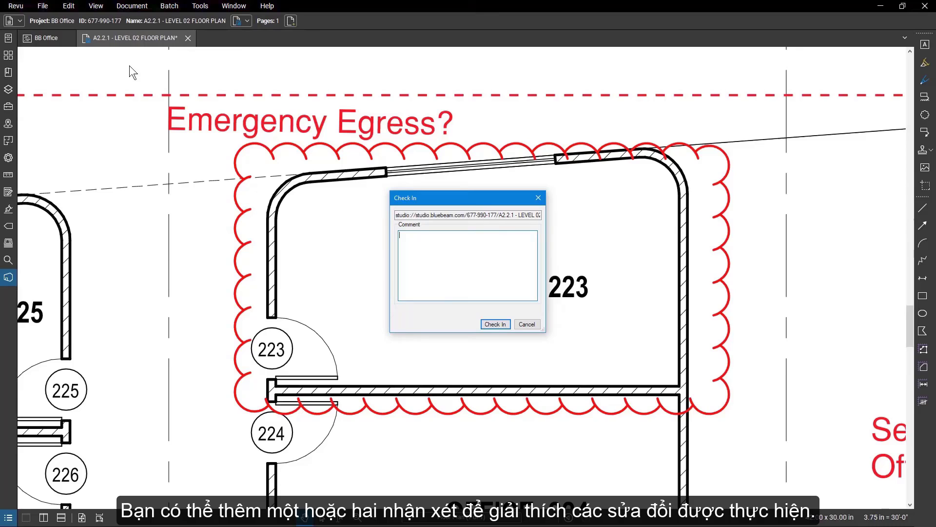
click(526, 325)
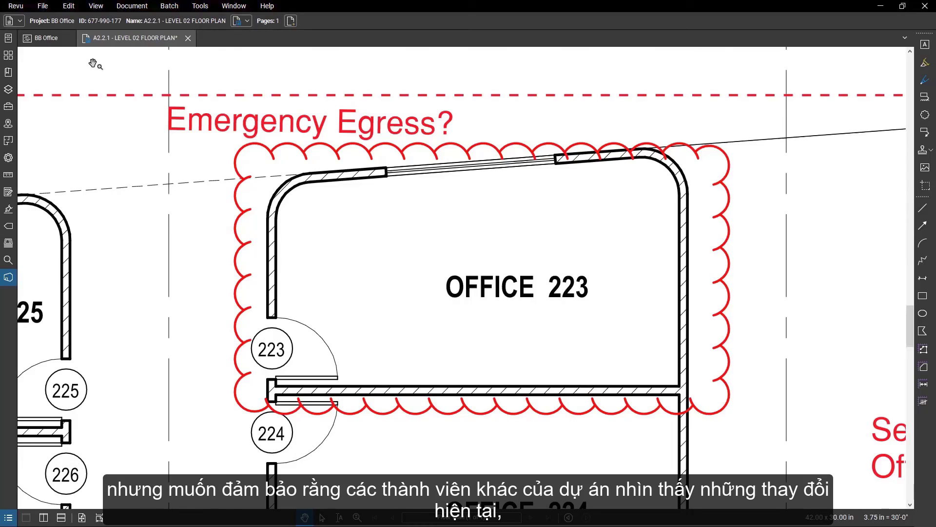
click(86, 38)
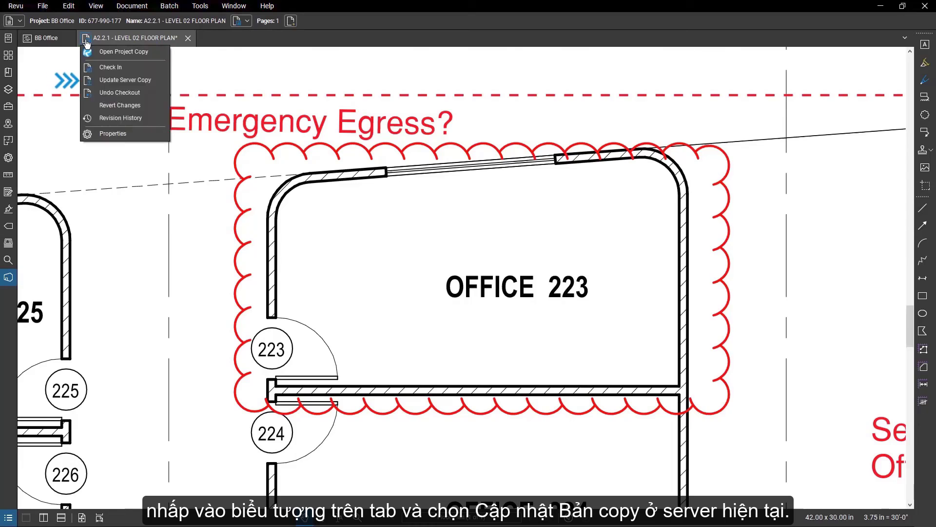
click(165, 79)
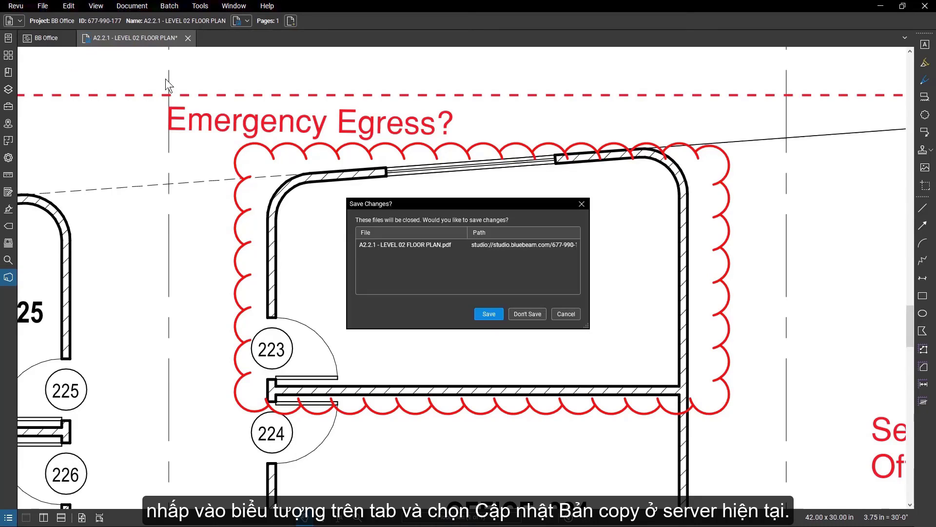
click(479, 314)
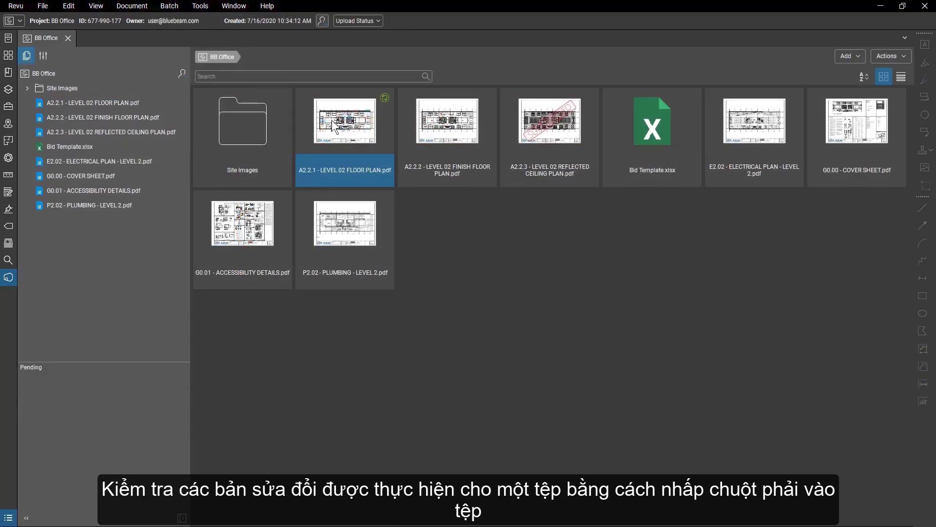
right_click(333, 126)
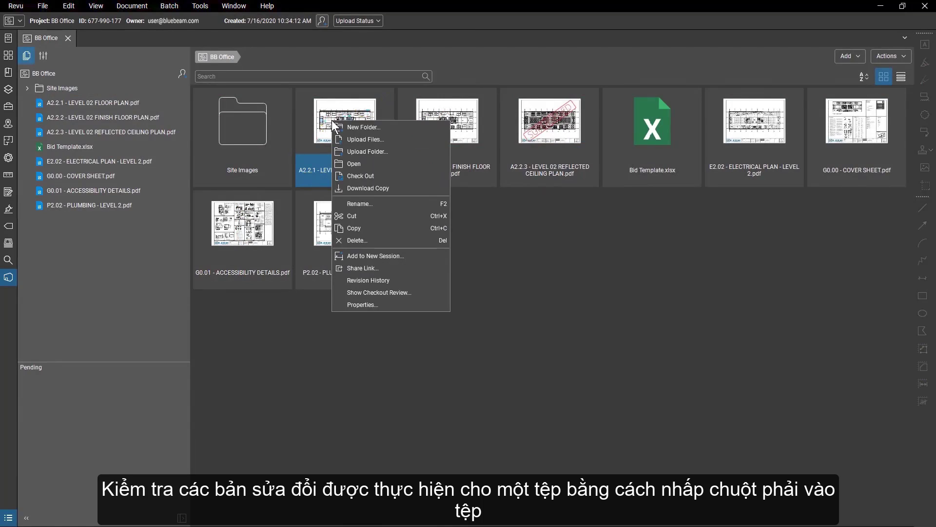
click(412, 286)
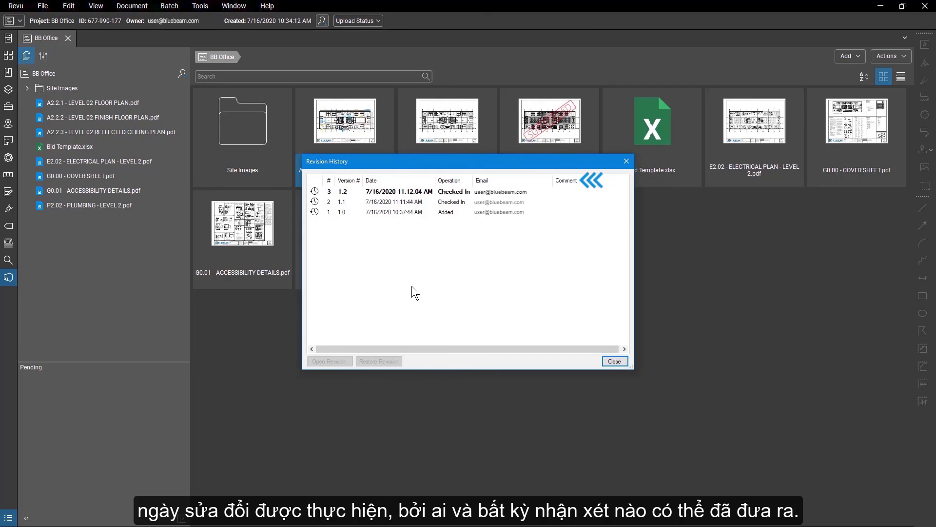
click(402, 211)
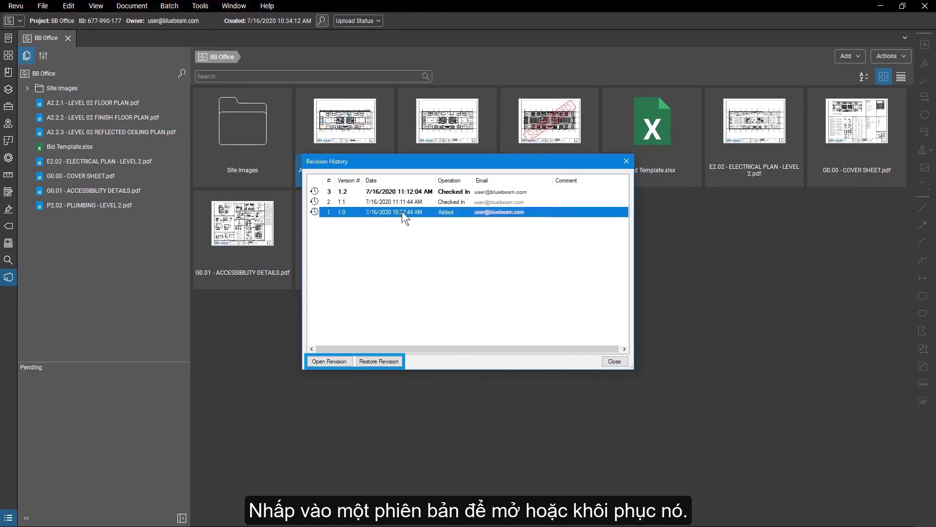
click(608, 361)
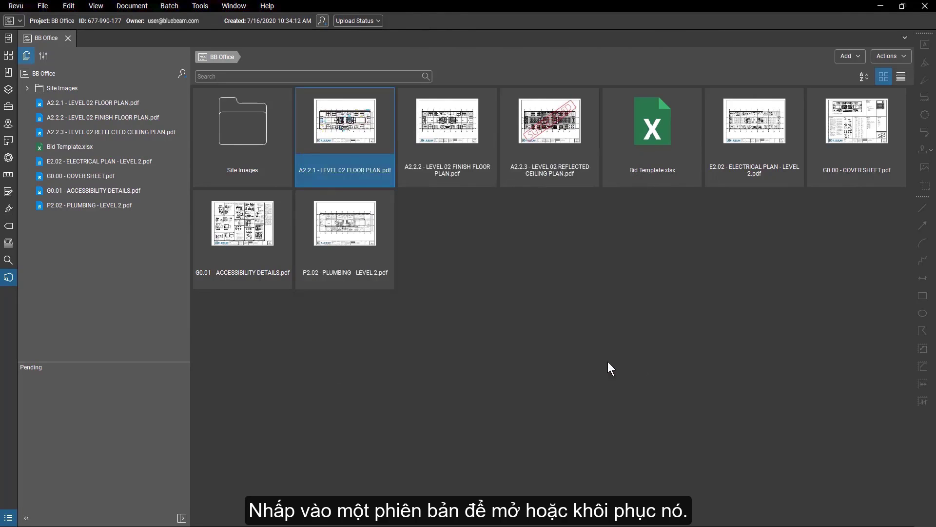
Generate a 24 Hours share link for A2.2.1 - LEVEL 02 FLOOR PLAN.pdf, no password or flattening.
right_click(337, 136)
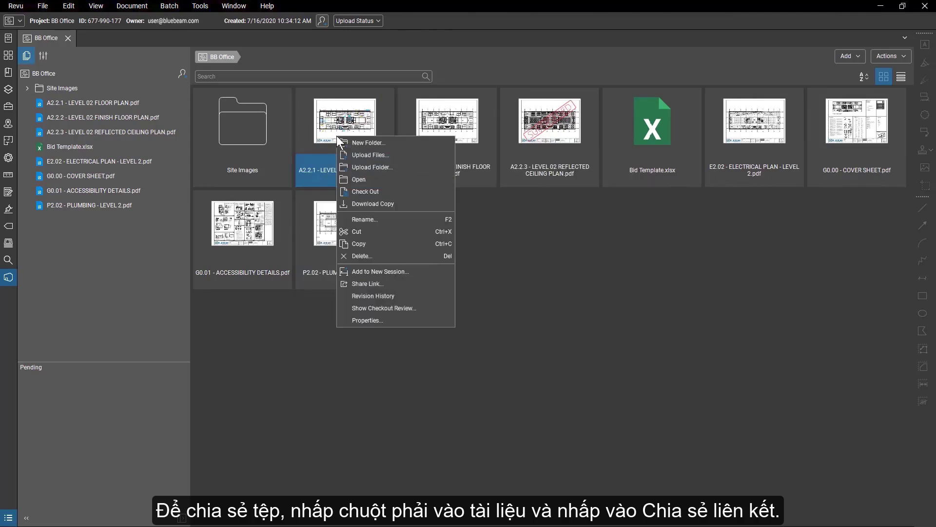
click(401, 284)
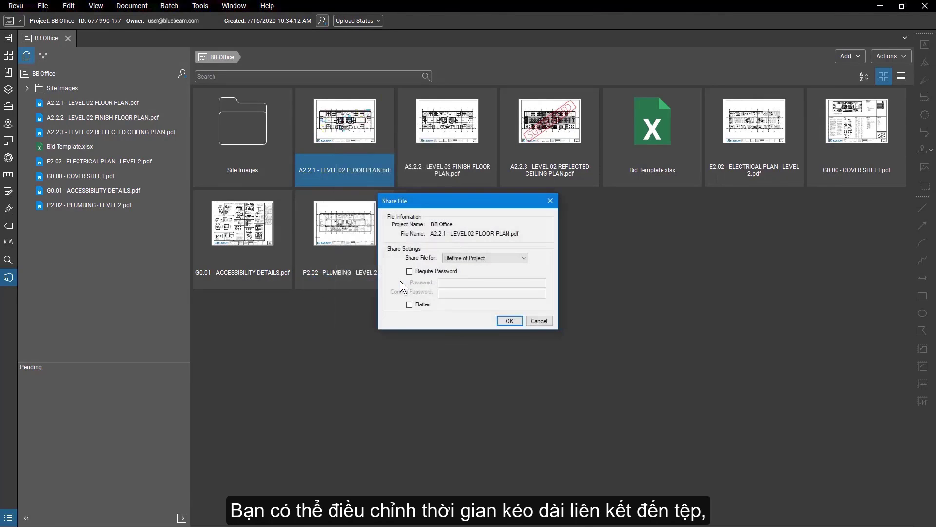
click(520, 258)
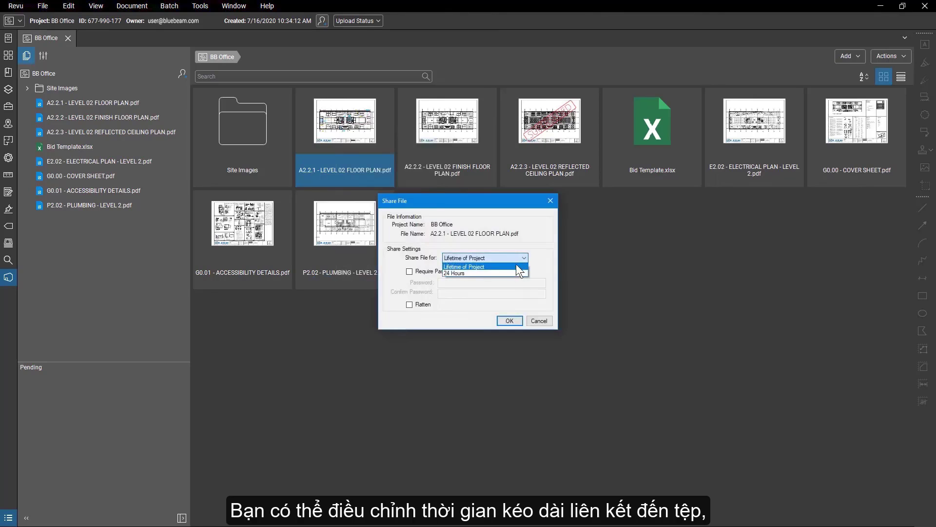
click(514, 273)
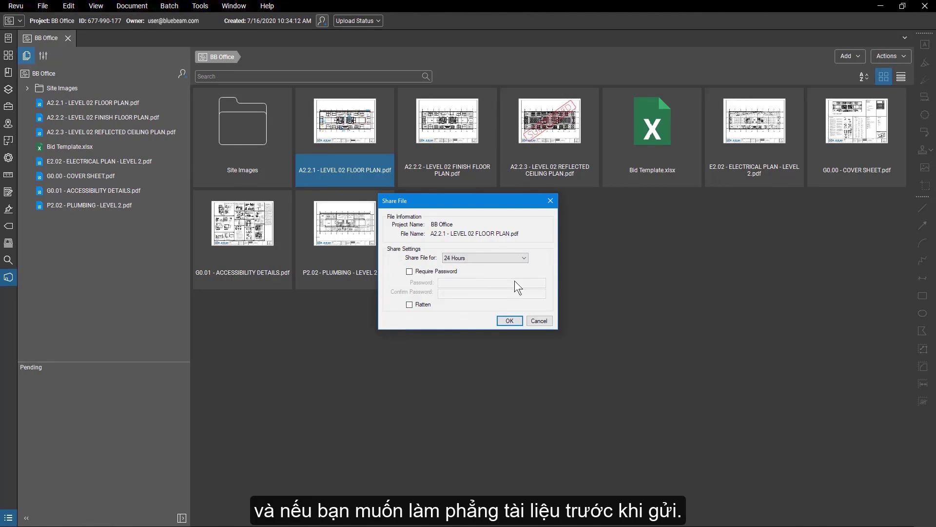
click(510, 320)
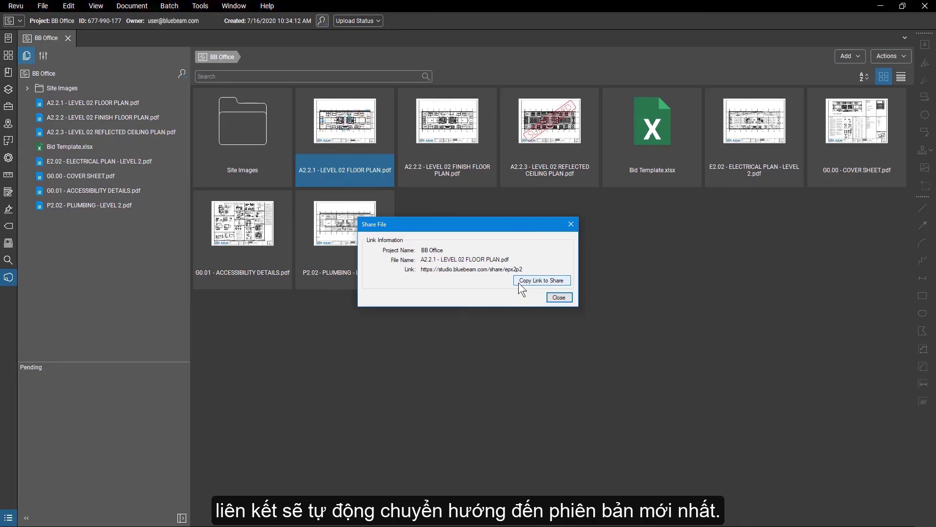
click(554, 298)
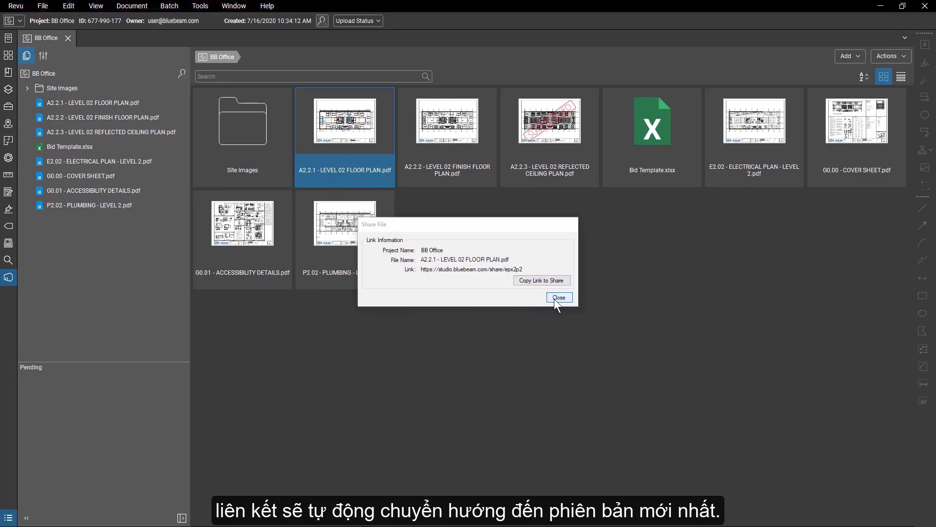
Add the A2.2.1 Level 02 floor plan PDF to a new Studio Session named 'Level 02'.
right_click(358, 142)
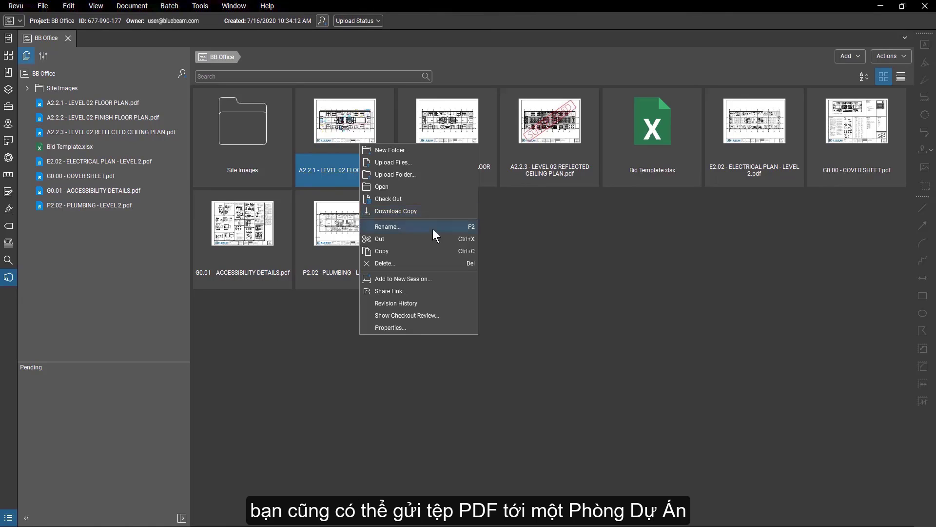
click(438, 278)
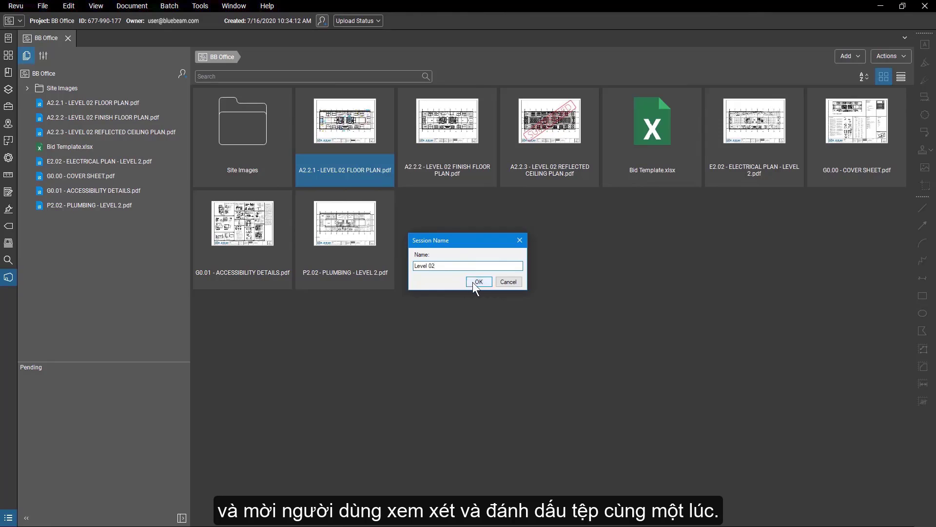
text(Level 02)
click(476, 282)
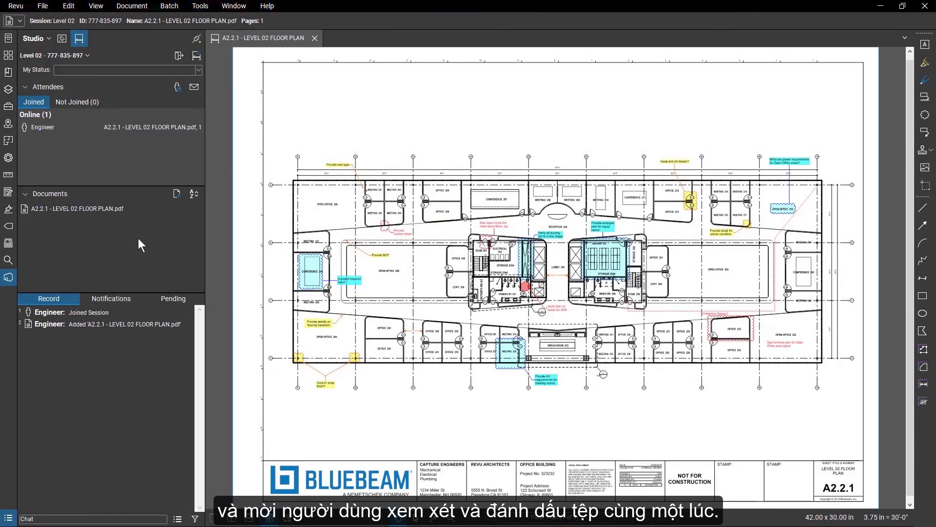